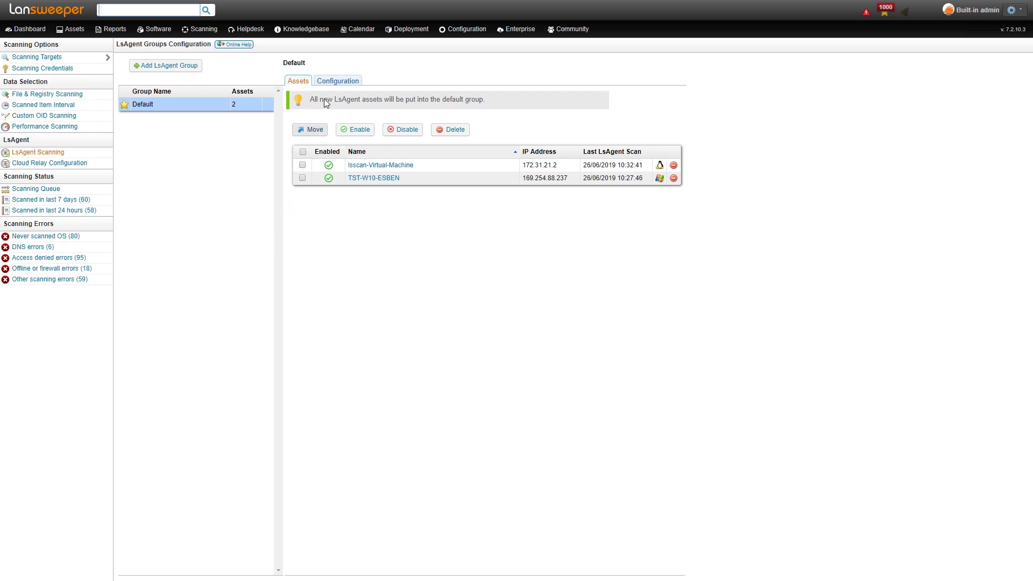
# Show the Default LsAgent group's configuration with its 10-minute schedule and linked scan server
pyautogui.click(344, 84)
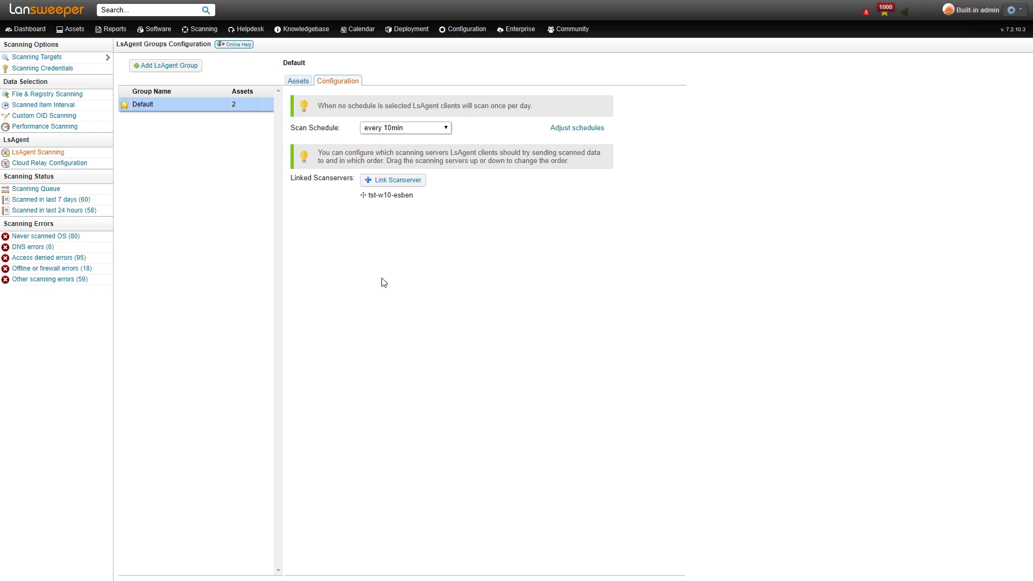
pyautogui.moveTo(201, 29)
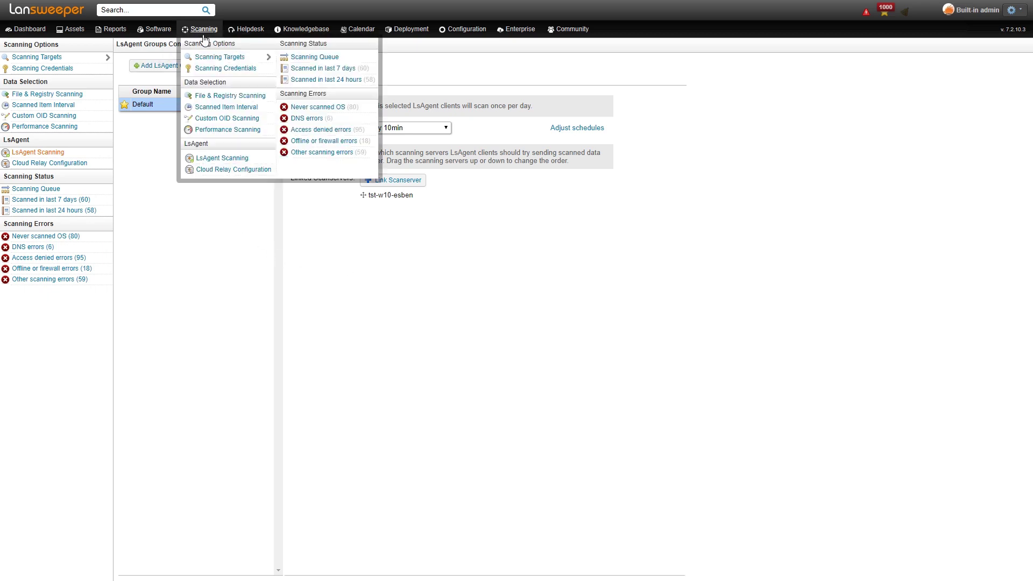
# Copy the Cloud Relay Configuration authentication key and switch to the VM's remote desktop session
pyautogui.click(229, 172)
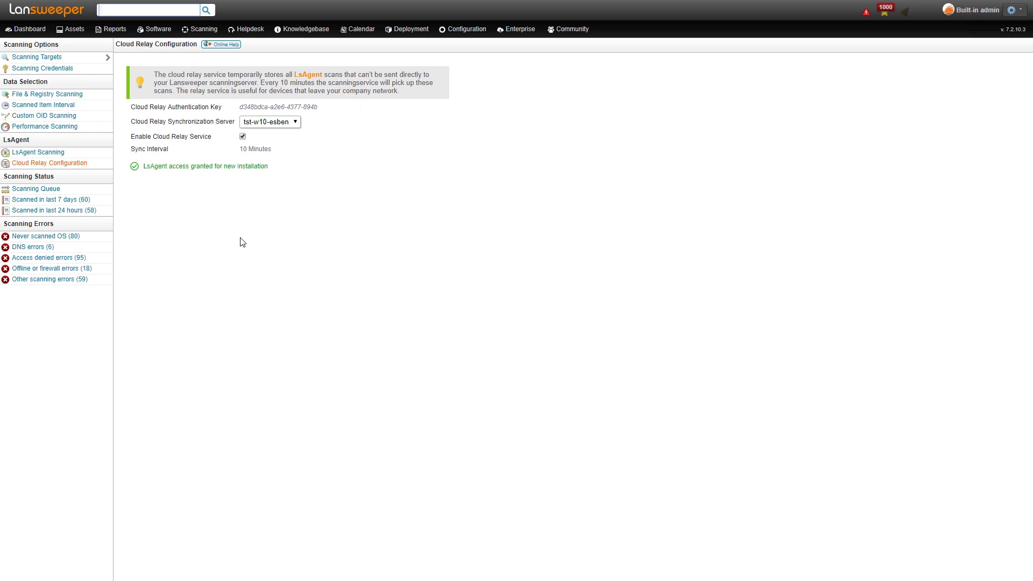
pyautogui.click(240, 107)
pyautogui.moveTo(239, 107); pyautogui.dragTo(364, 107)
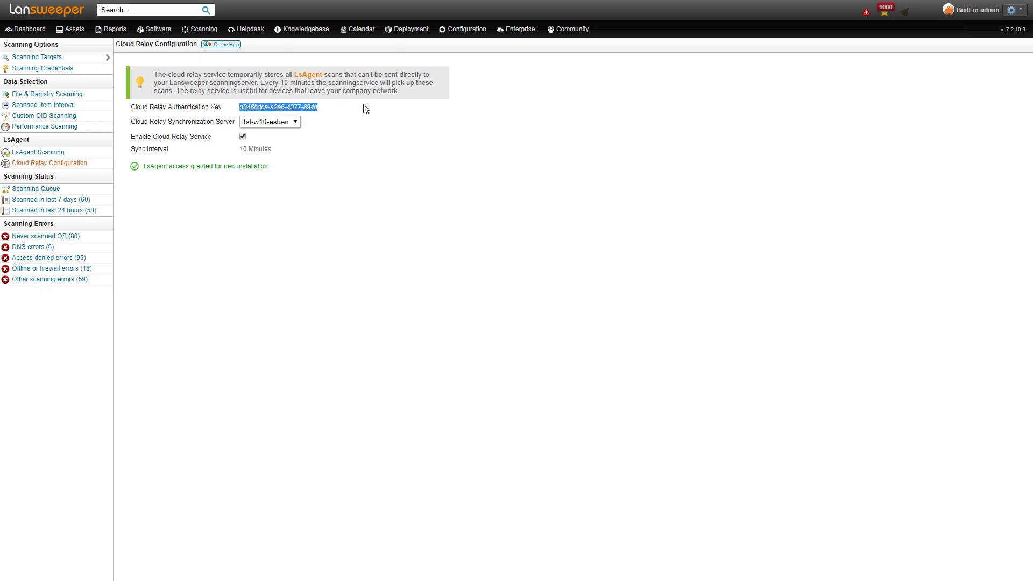
pyautogui.click(366, 115)
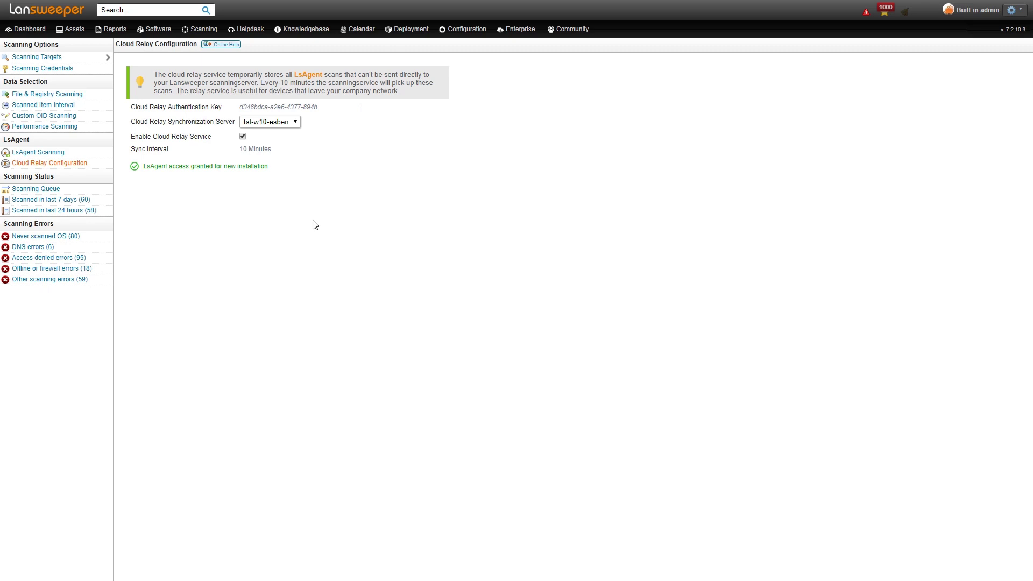
pyautogui.hotkey('alt', 'Tab')
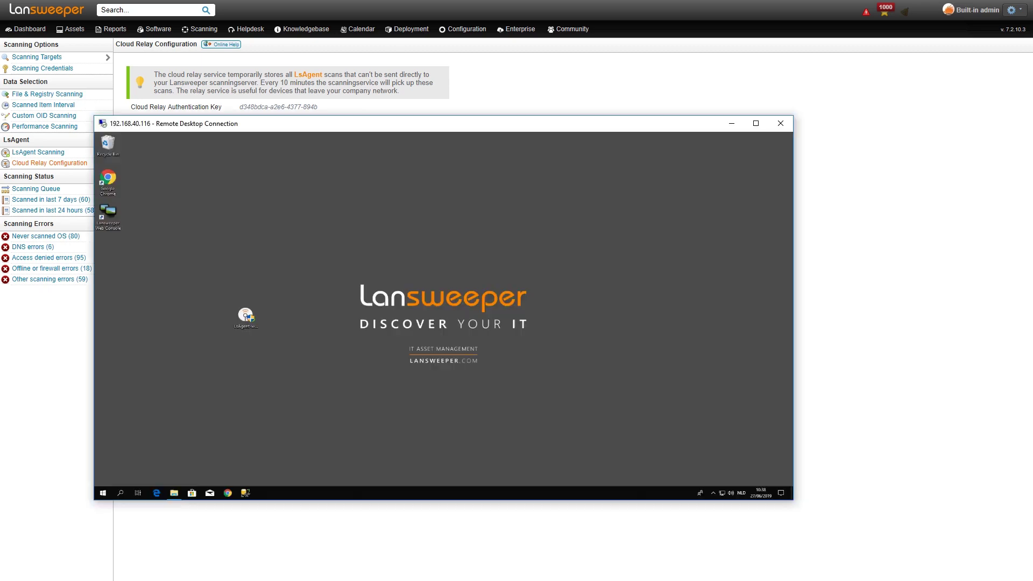
# Maximize the VM session, launch LsAgent-windows.exe, and get past the welcome page
pyautogui.click(754, 124)
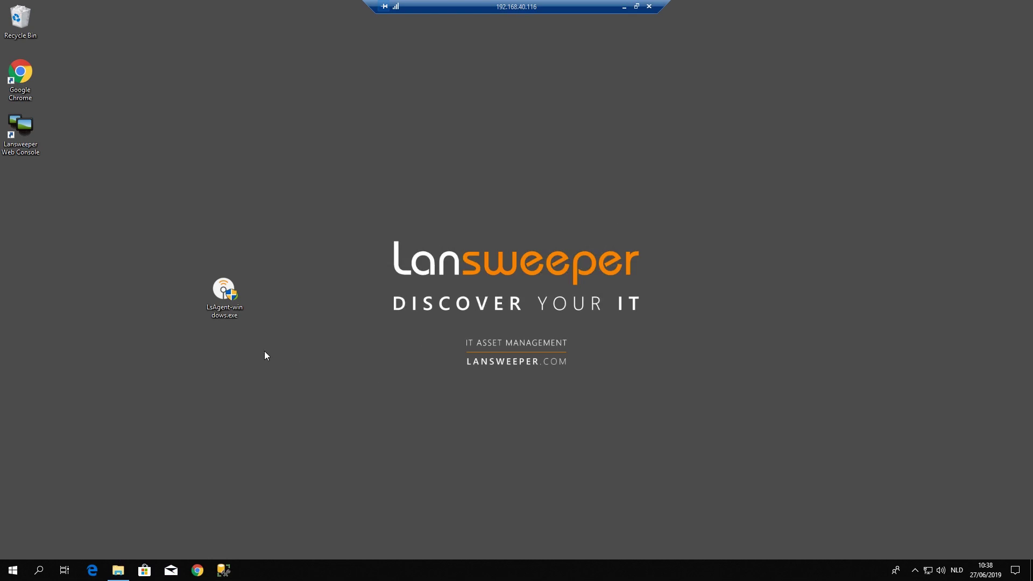
pyautogui.doubleClick(222, 295)
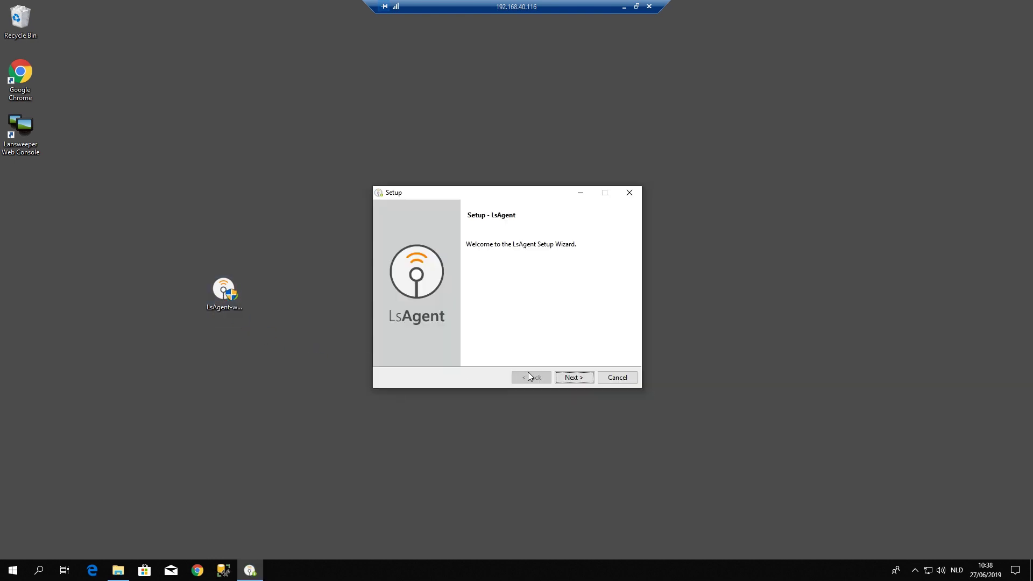
pyautogui.click(573, 377)
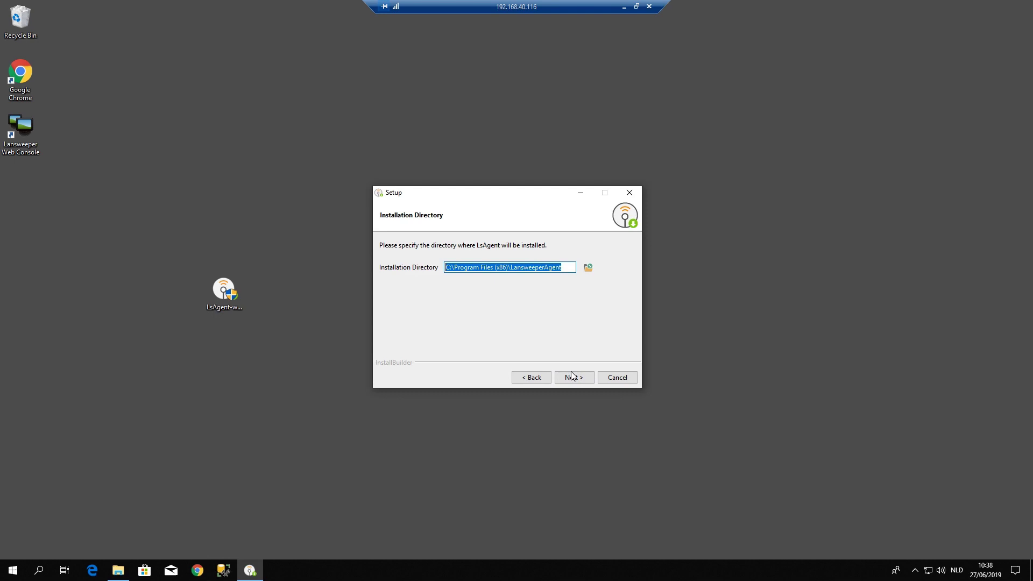
# Install LsAgent with the pasted cloud relay key, keeping the default directory and port
pyautogui.click(573, 376)
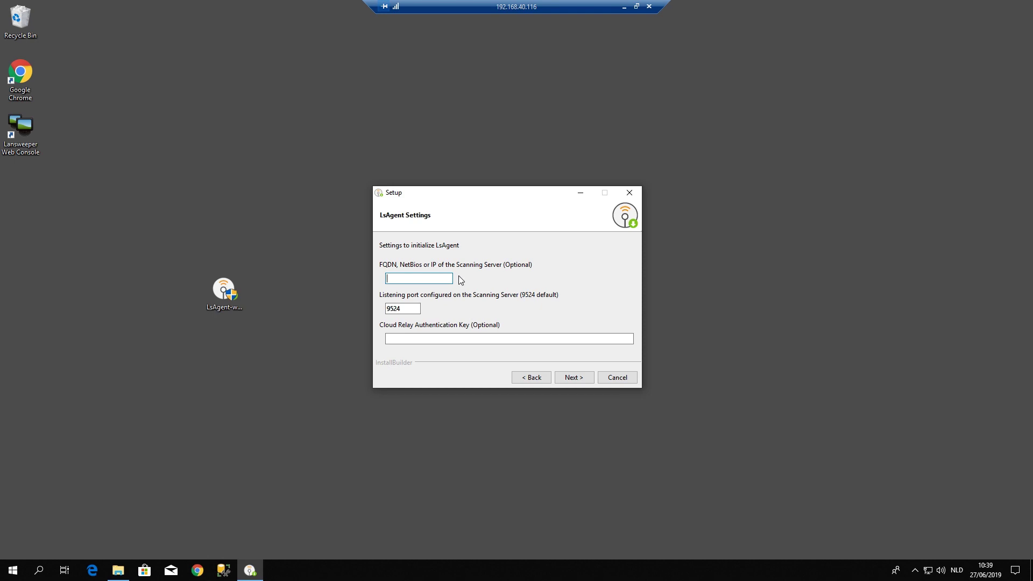
pyautogui.click(443, 337)
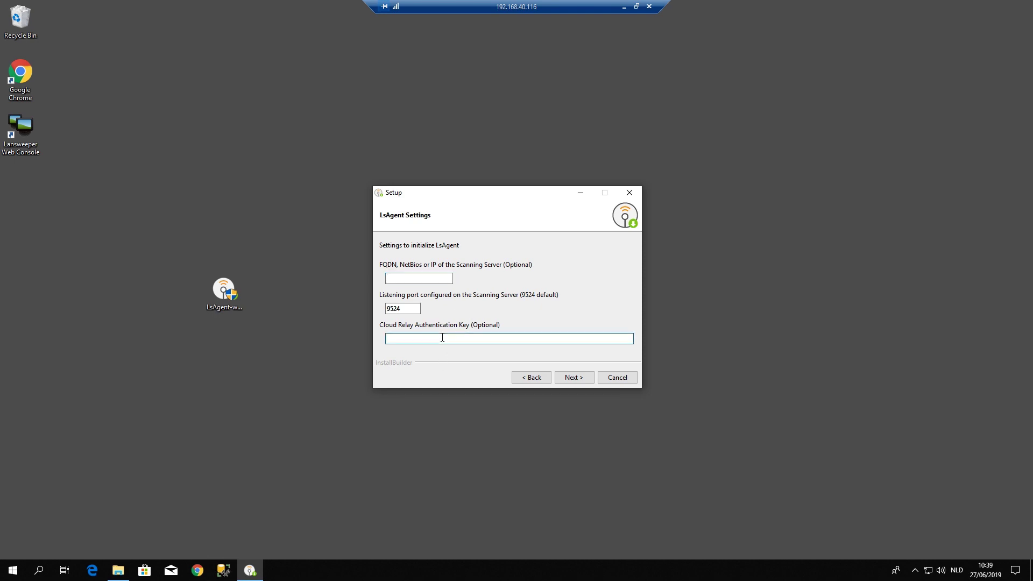
pyautogui.click(574, 378)
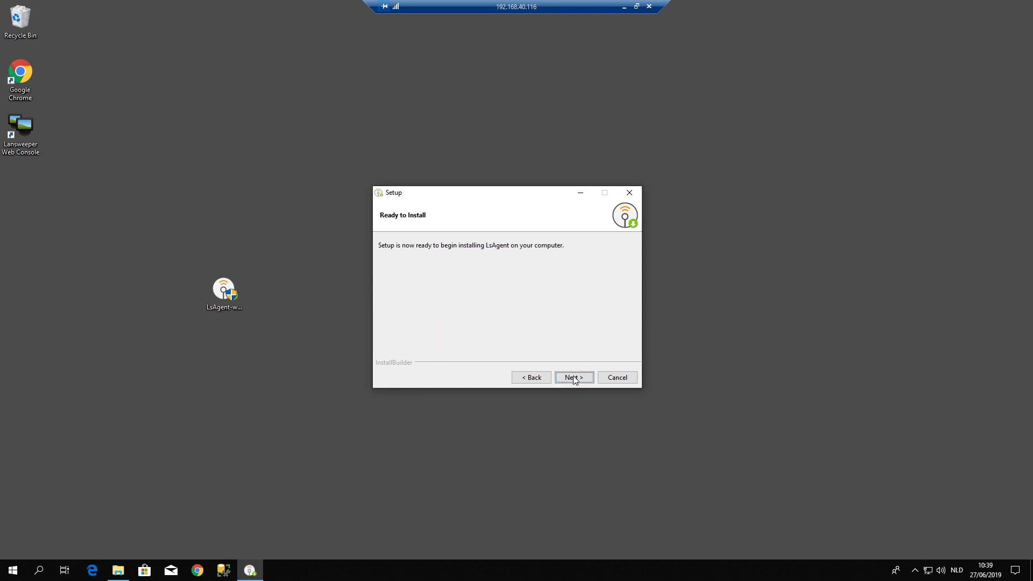
pyautogui.click(574, 378)
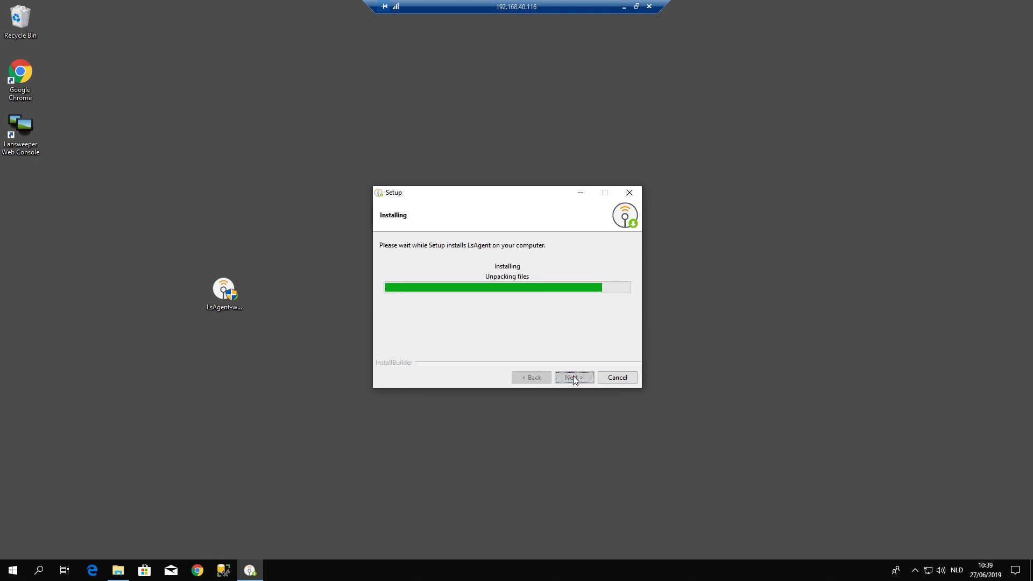
pyautogui.click(575, 380)
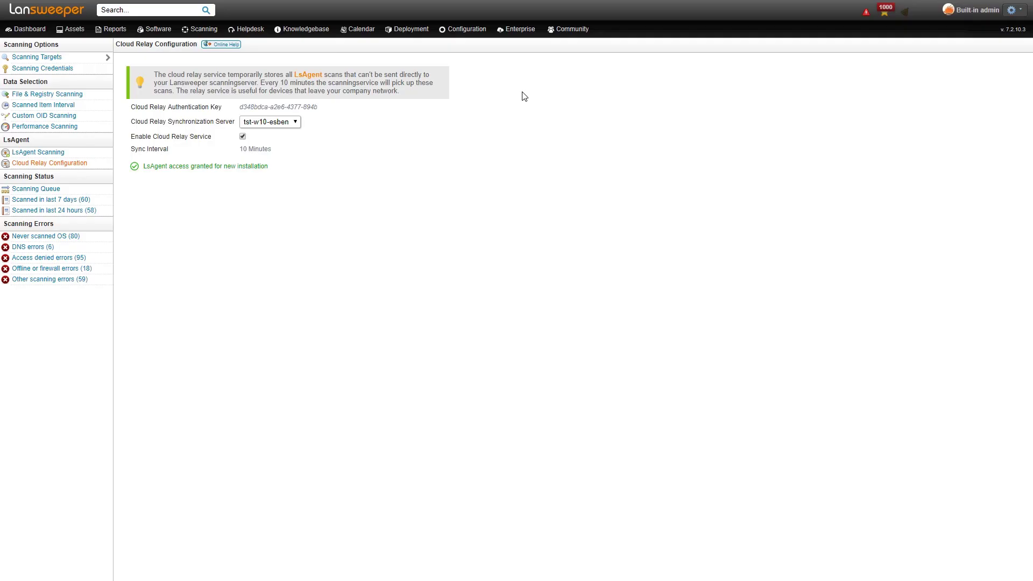
pyautogui.moveTo(202, 29)
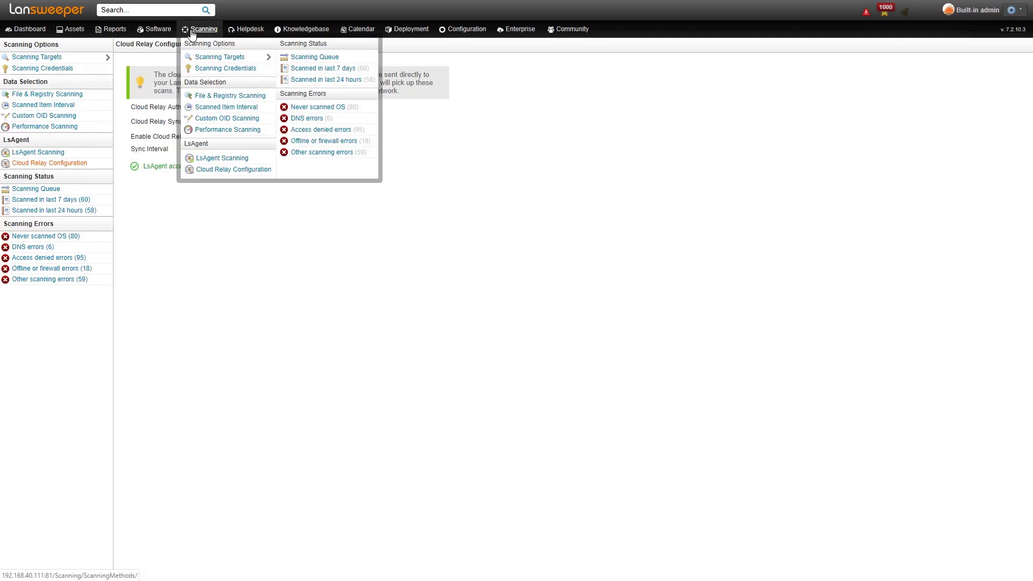
# Open LsAgent Scanning to reach the newly scanned PR-KB-SERVER asset
pyautogui.click(228, 160)
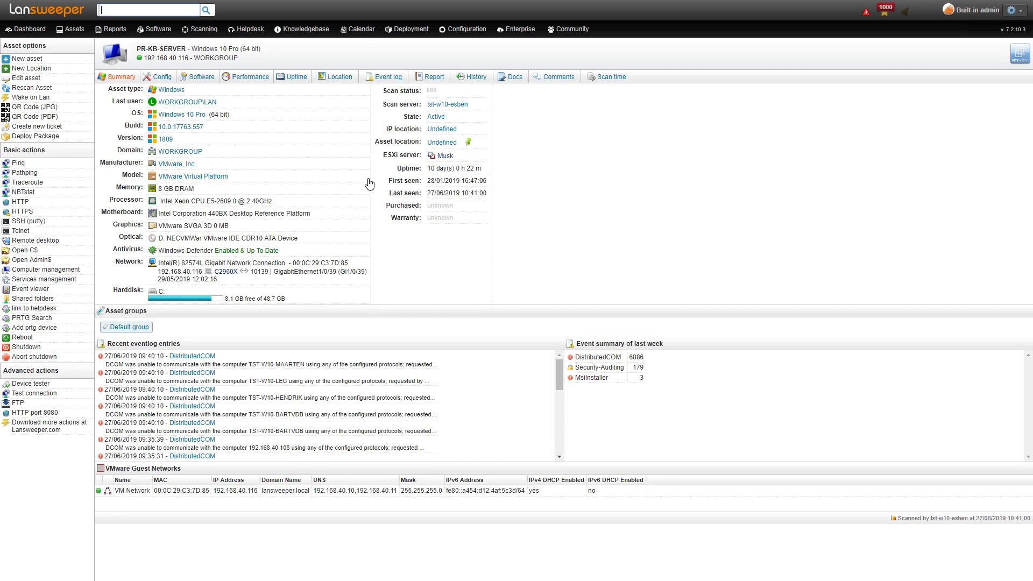
# Show PR-KB-SERVER's Scan time details, with the last LsAgent scan at 27/06/2019 10:41
pyautogui.click(608, 78)
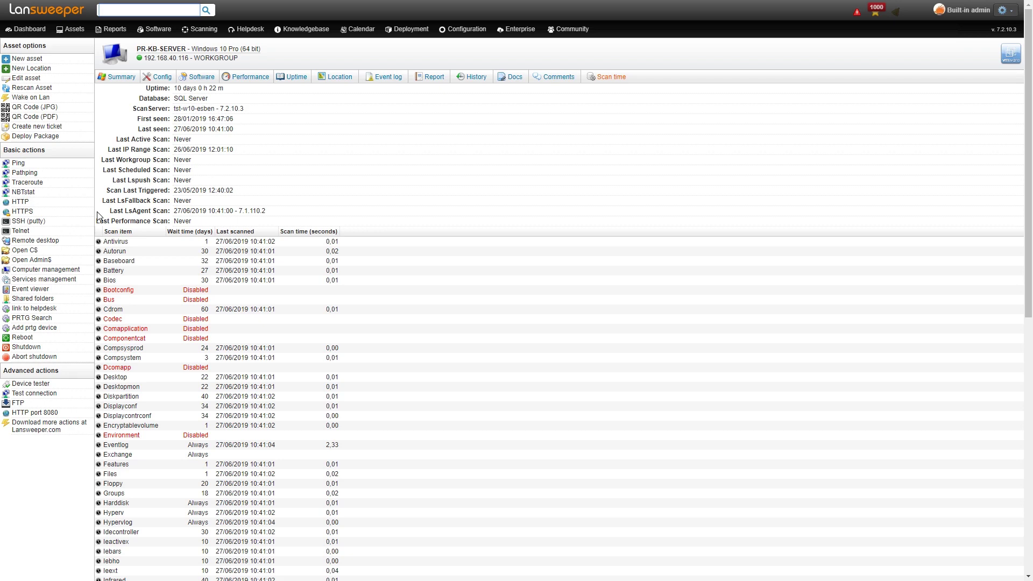
pyautogui.moveTo(410, 29)
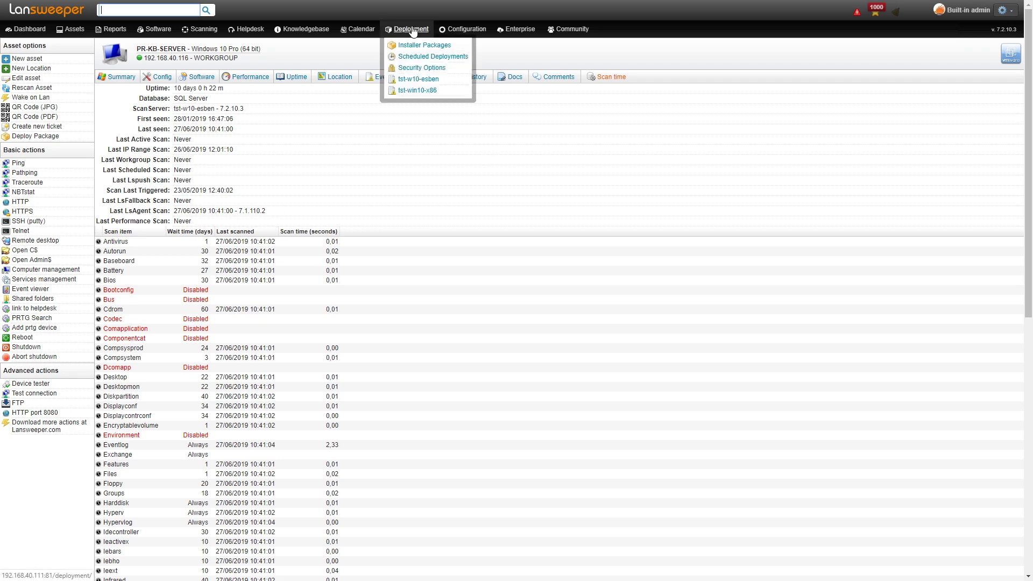
# Open the LsAgent for Windows installer package details, leaving its name unchanged
pyautogui.click(415, 45)
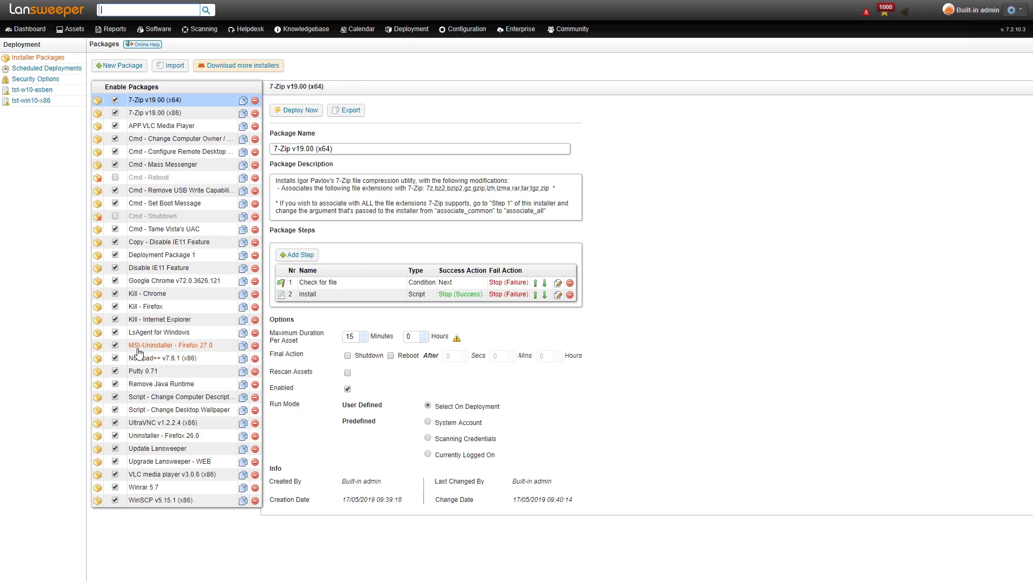
pyautogui.doubleClick(158, 331)
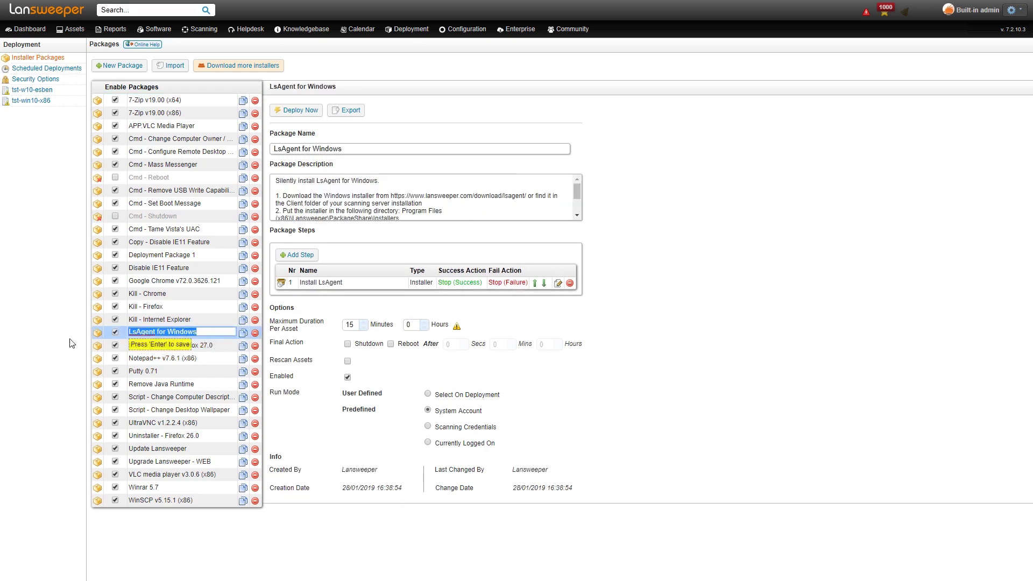
pyautogui.press('Return')
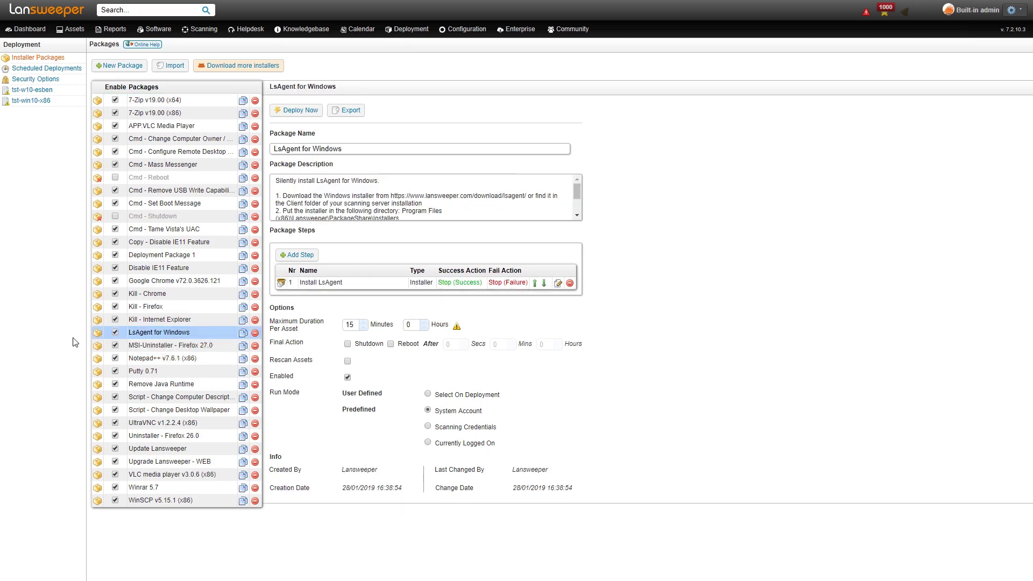